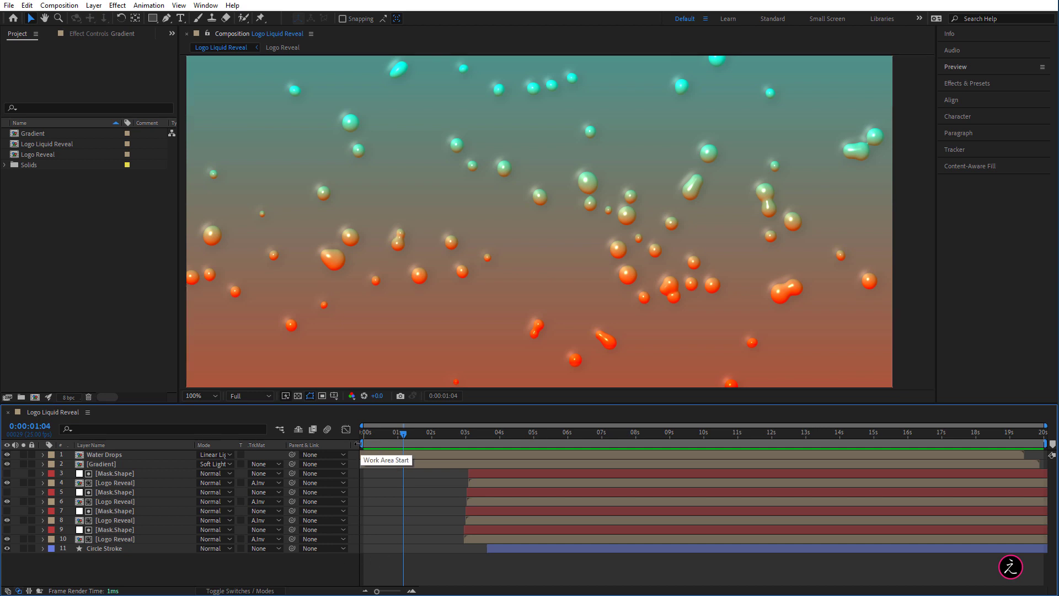
# - Drag the work area brackets to about 3 seconds and about 5 seconds
pyautogui.moveTo(361, 444); pyautogui.dragTo(468, 445)
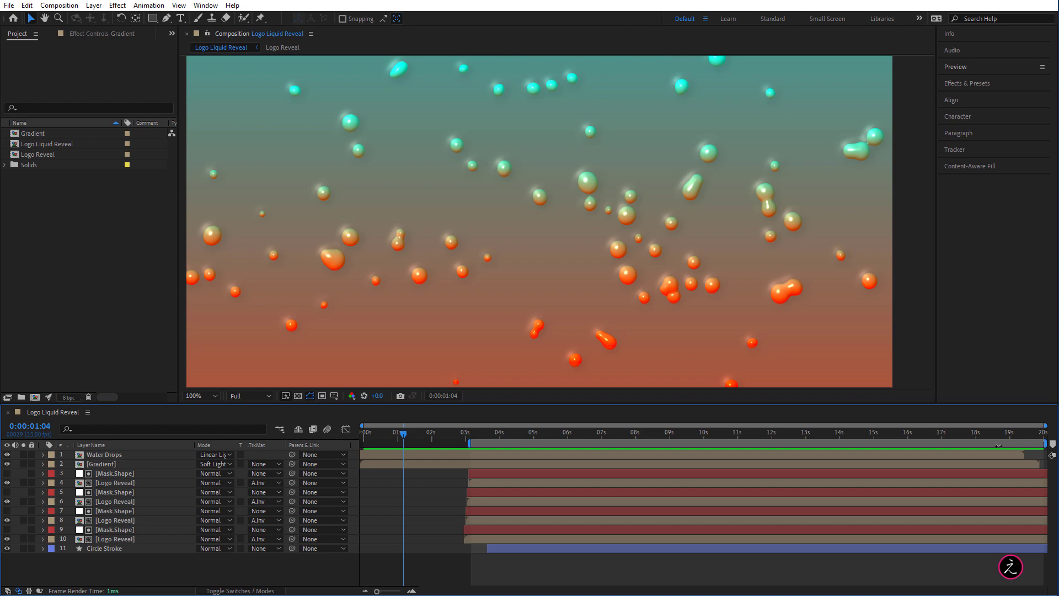
pyautogui.moveTo(1051, 443); pyautogui.dragTo(529, 444)
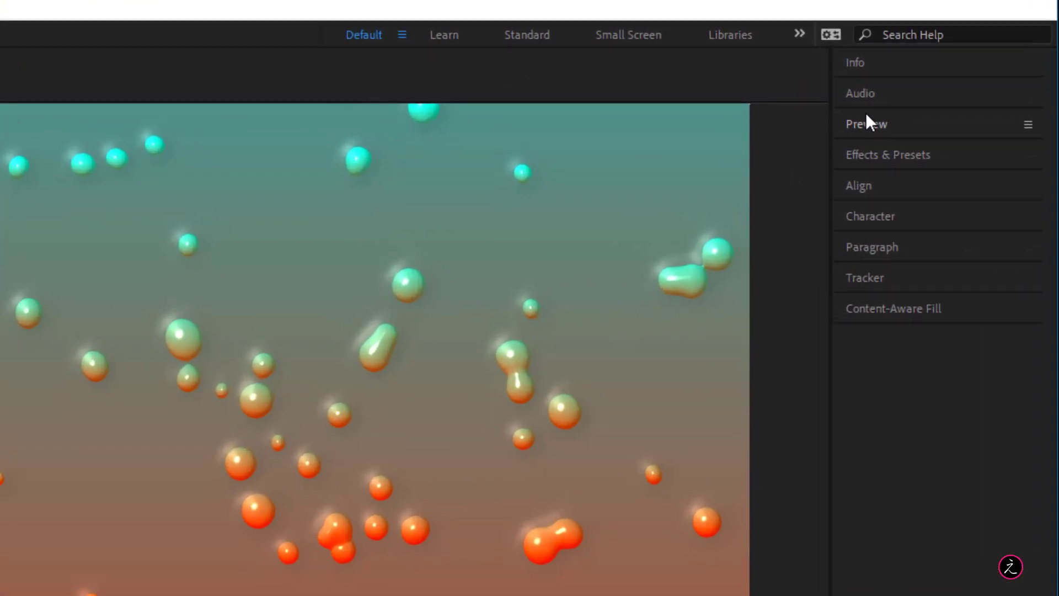
# - Set the Preview panel Range to Work Area and play a preview
pyautogui.click(860, 133)
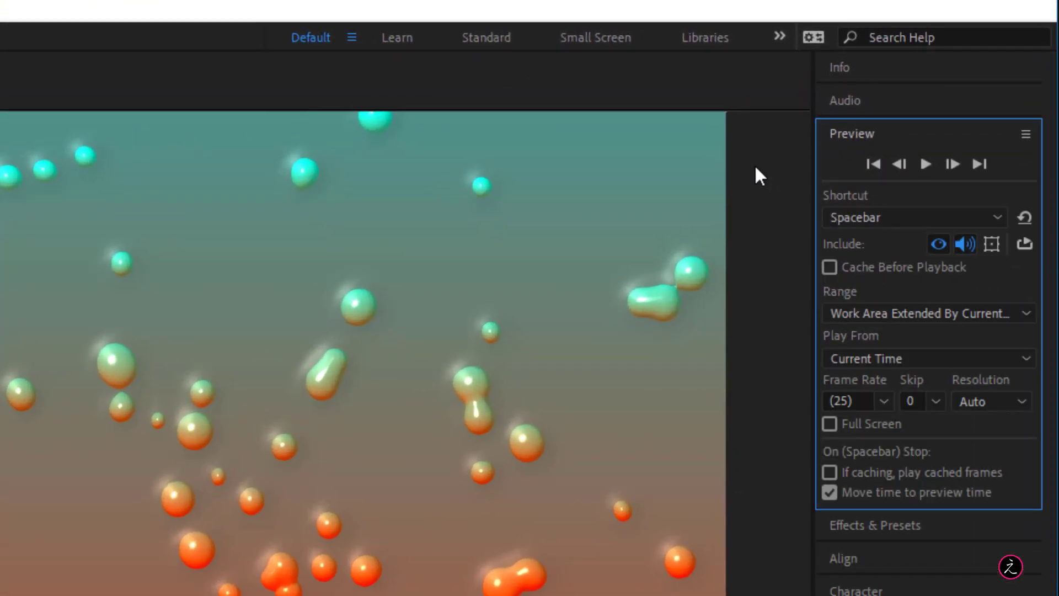
pyautogui.click(960, 313)
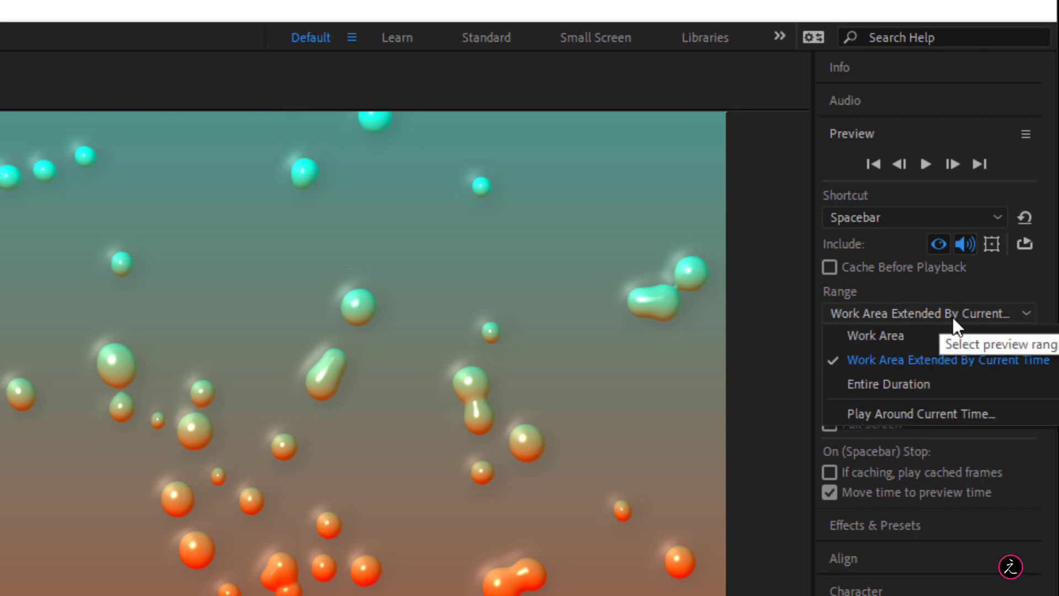
pyautogui.click(876, 336)
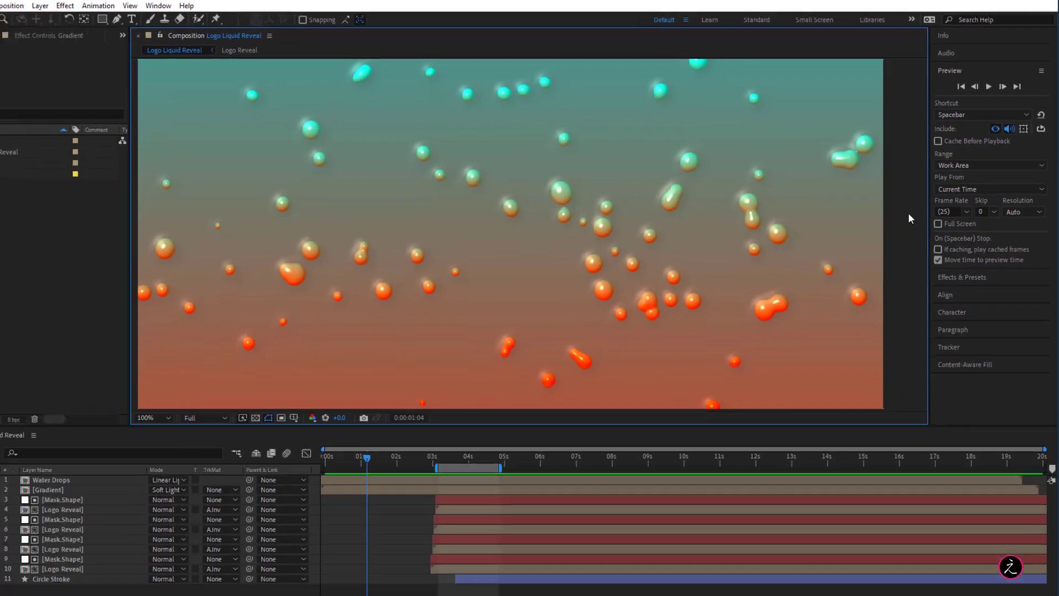
pyautogui.press('space')
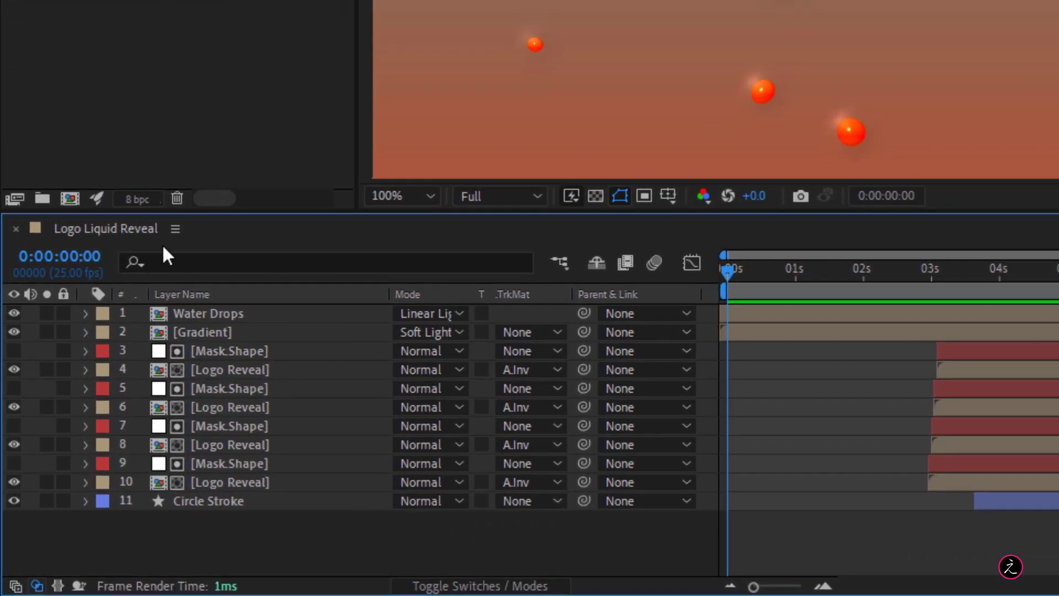
# - Move the playhead to 0:00:03:00 and set the work area in point with B
pyautogui.click(59, 256)
pyautogui.write('300')
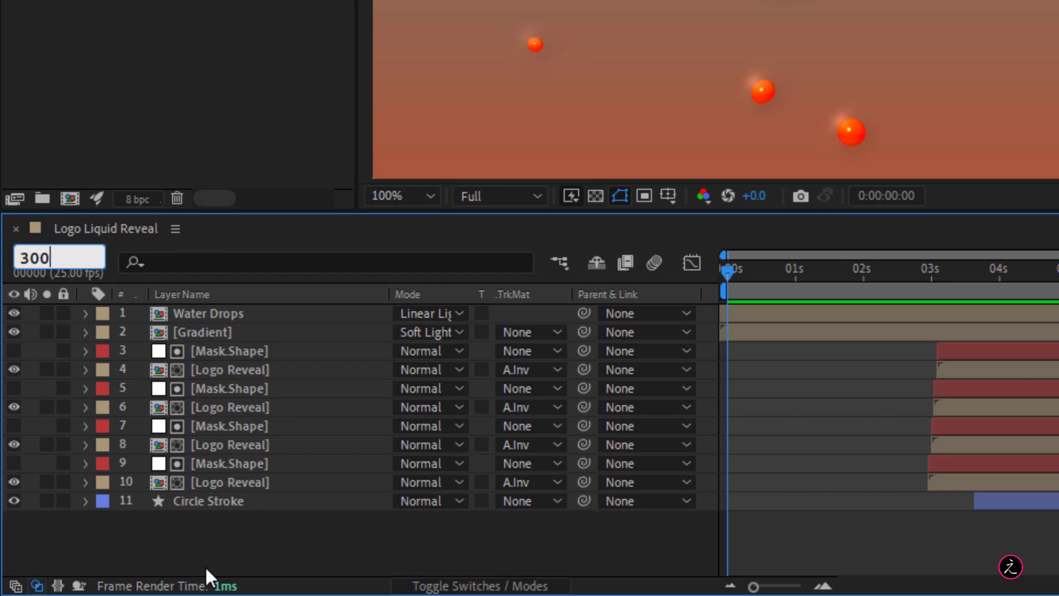
pyautogui.press('Return')
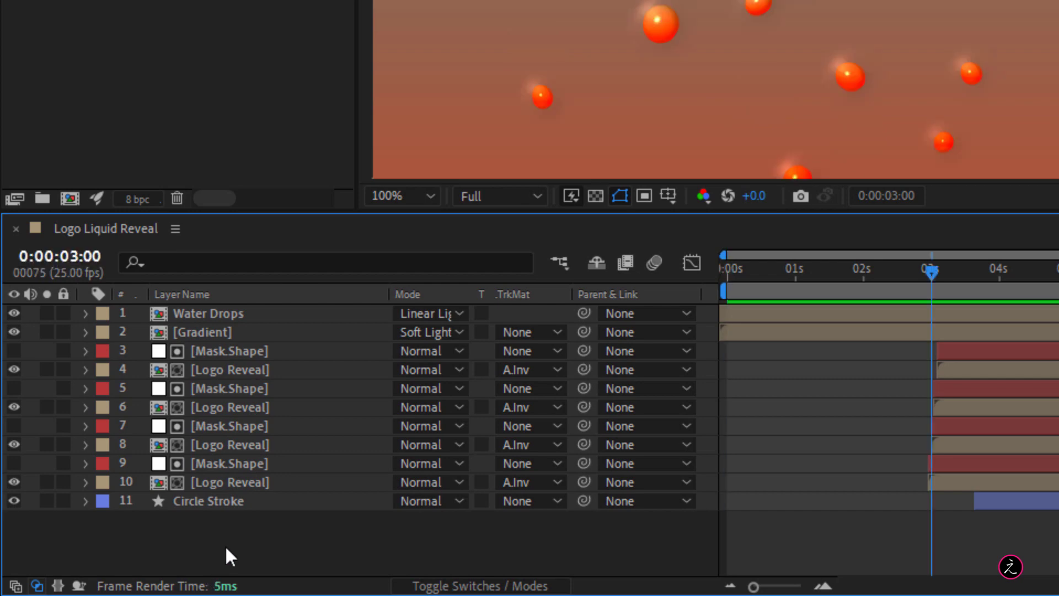
pyautogui.press('b')
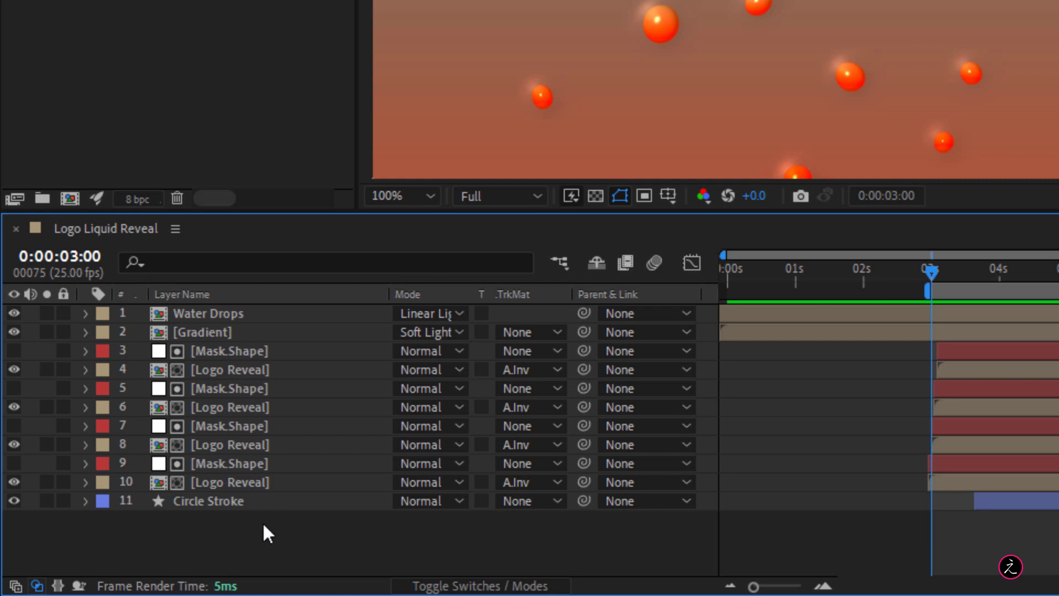
# - Move the playhead to 0:00:05:00 and set the work area out point with N
pyautogui.click(75, 257)
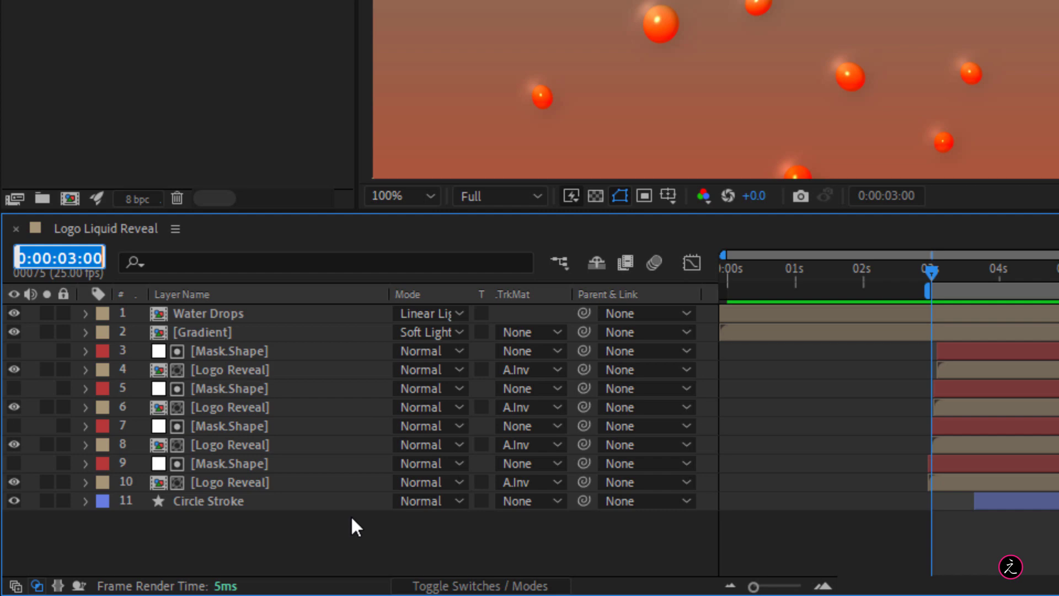
pyautogui.write('500')
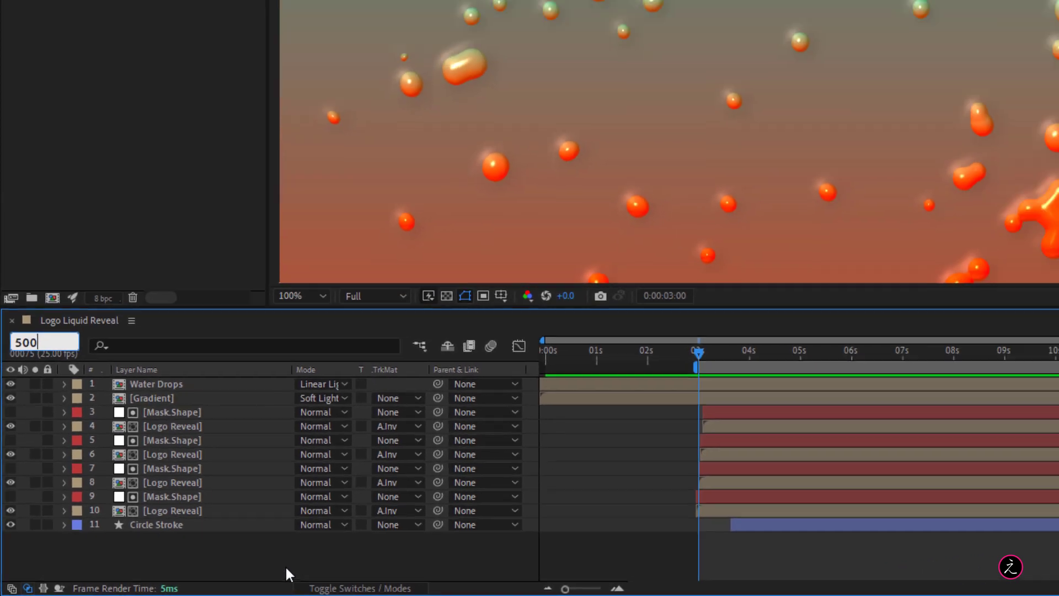
pyautogui.press('Return')
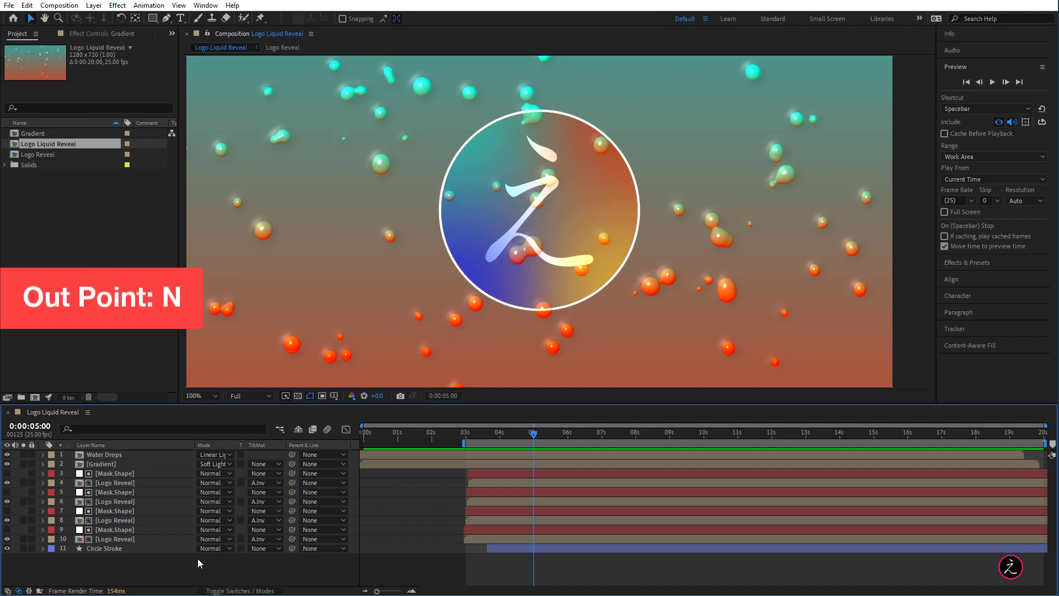
pyautogui.press('n')
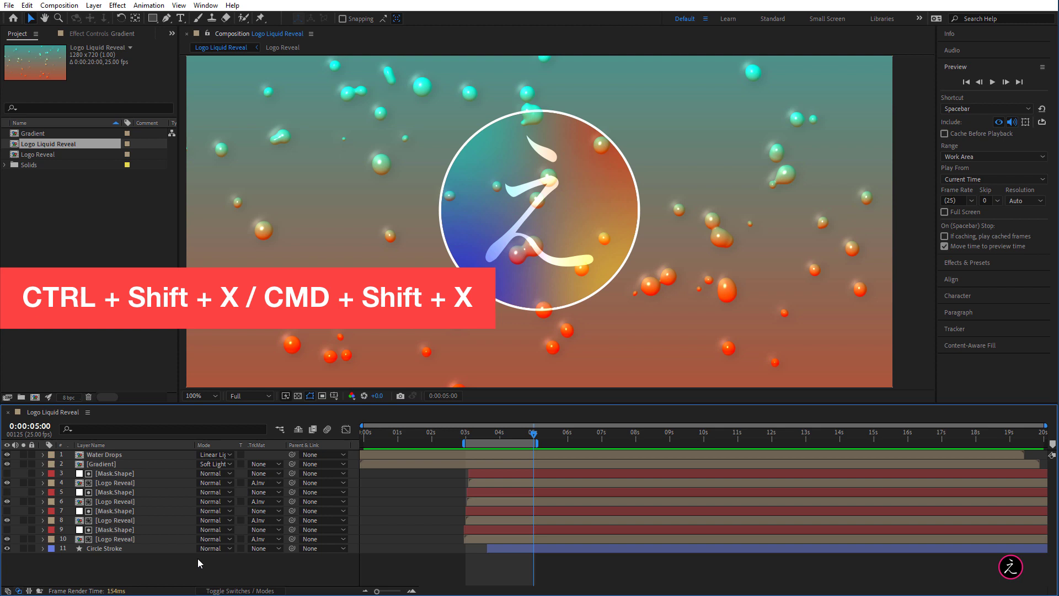
# - Trim the comp to its 3–5 second work area and preview the result
pyautogui.hotkey('ctrl', 'shift', 'x')
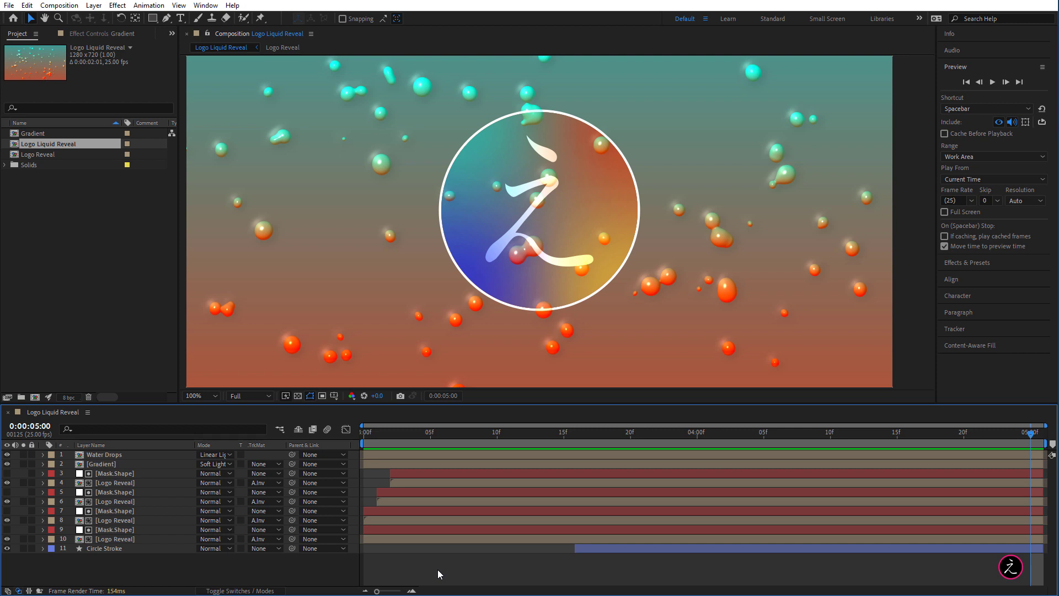
pyautogui.press('space')
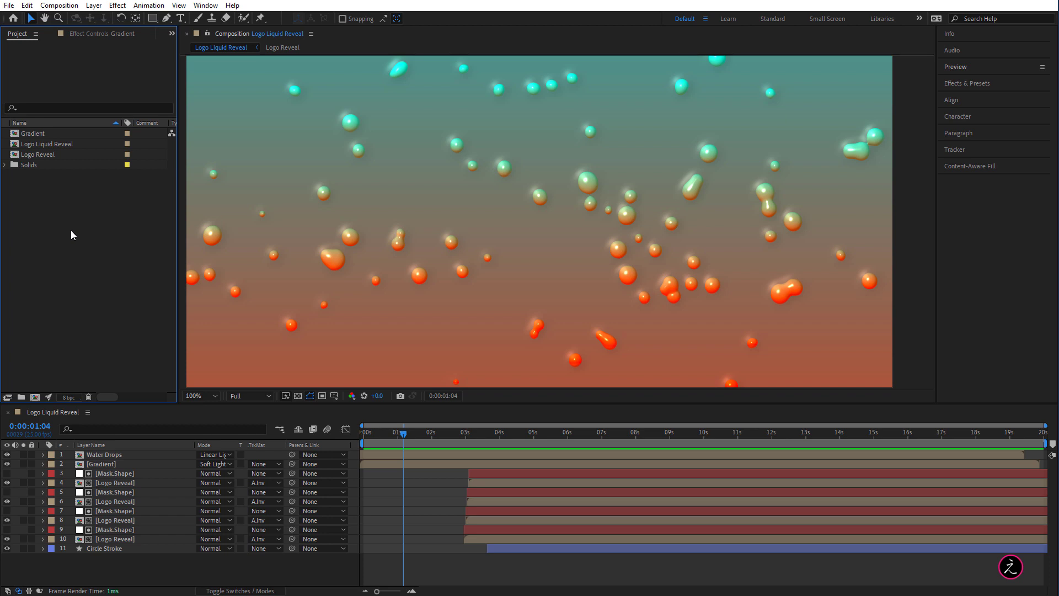
# - Add Logo Liquid Reveal to the Render Queue and open its Best Settings
pyautogui.click(68, 144)
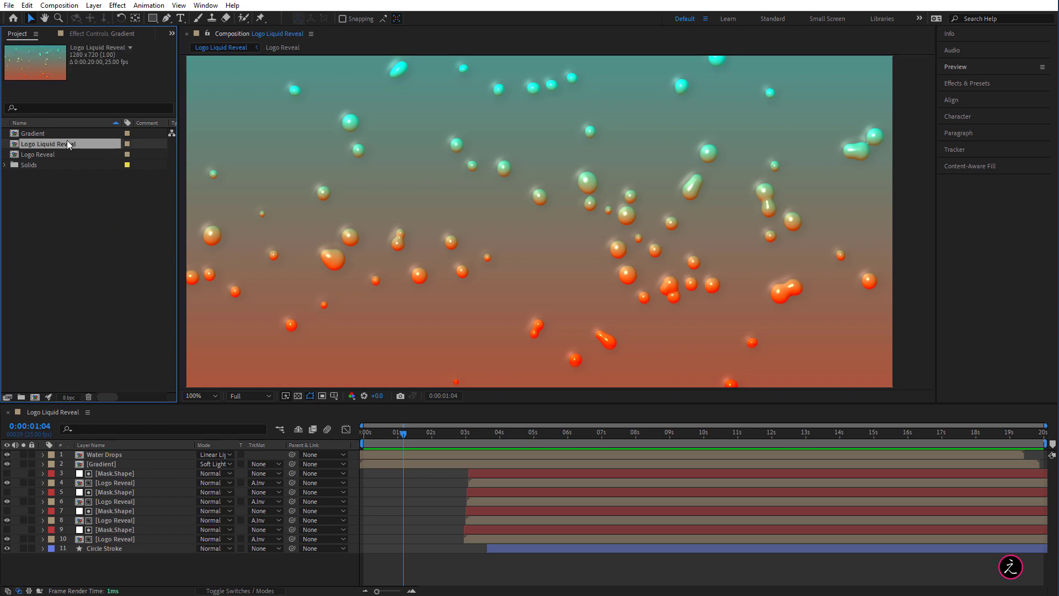
pyautogui.click(60, 5)
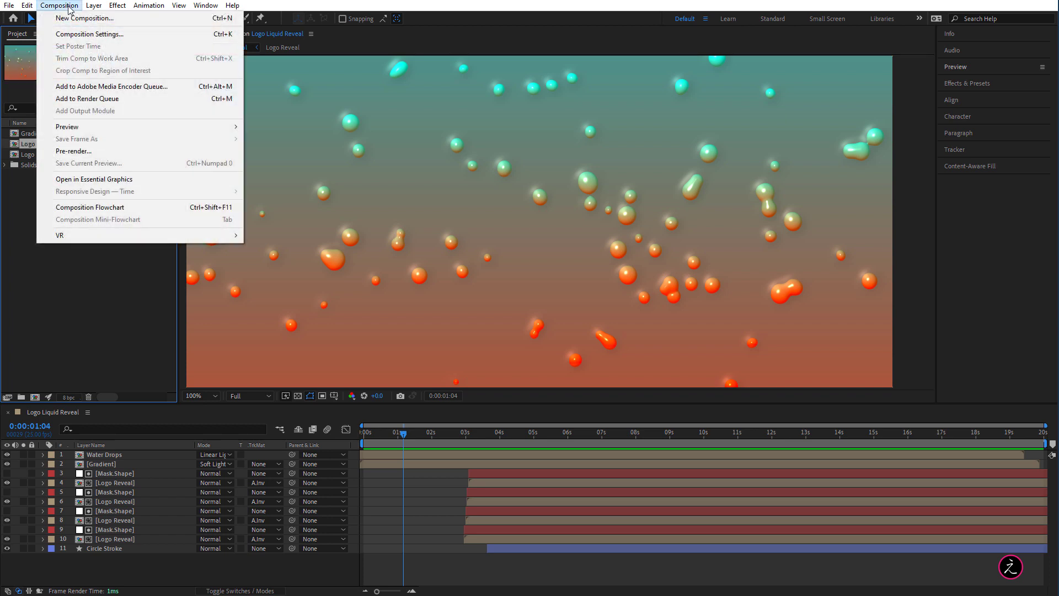
pyautogui.click(151, 98)
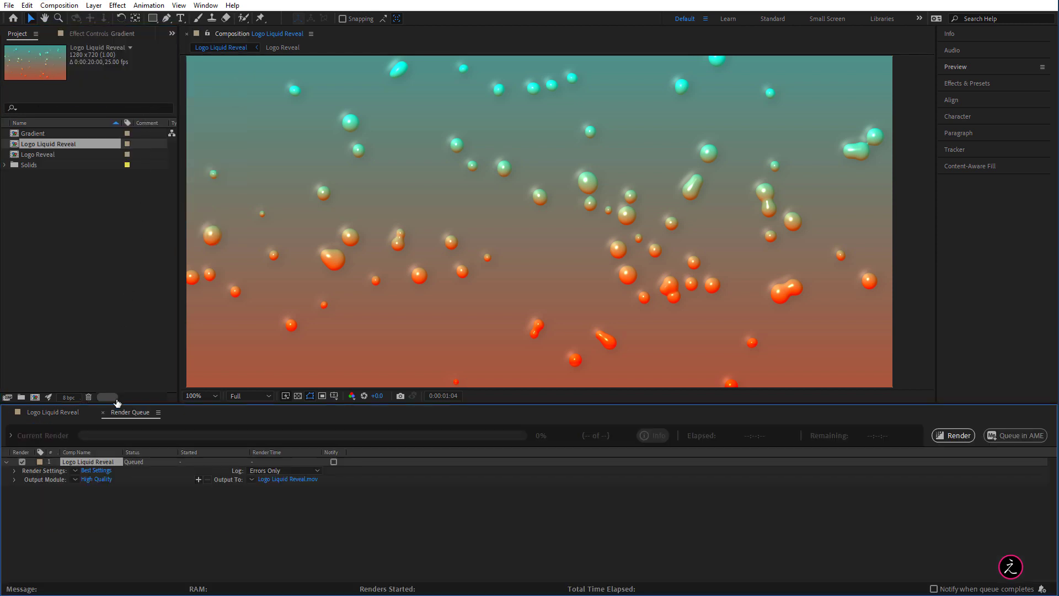
pyautogui.click(105, 469)
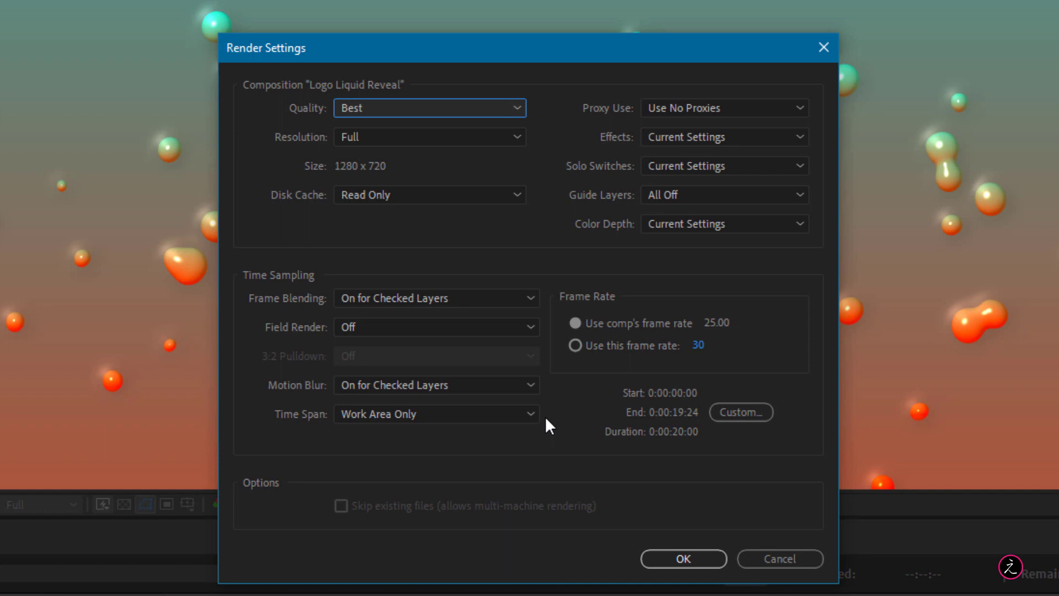
# - Change the Time Span from Work Area Only to Custom and confirm the render settings
pyautogui.click(530, 412)
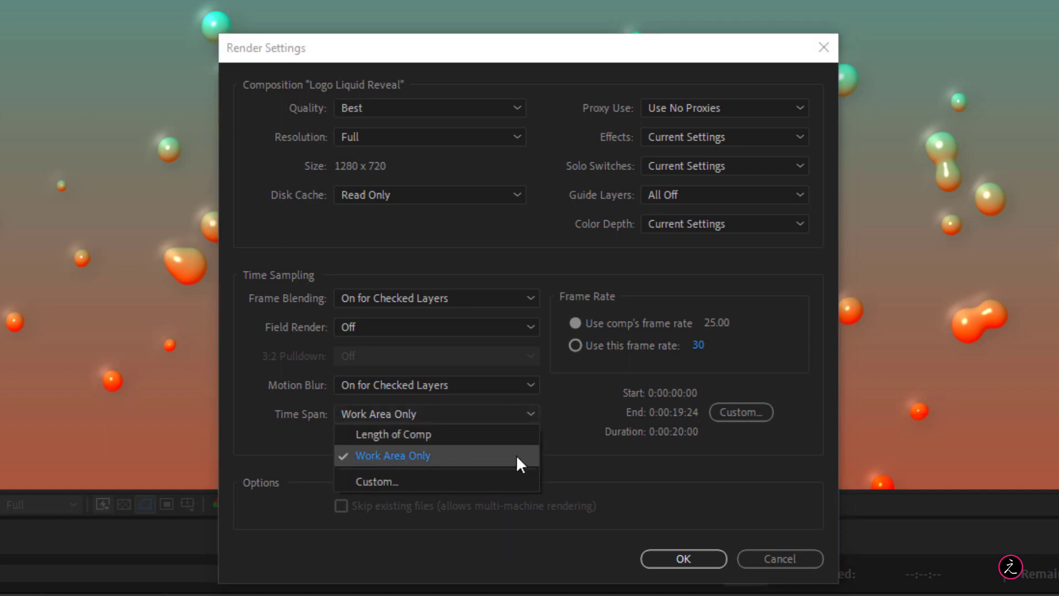
pyautogui.click(516, 455)
pyautogui.click(534, 413)
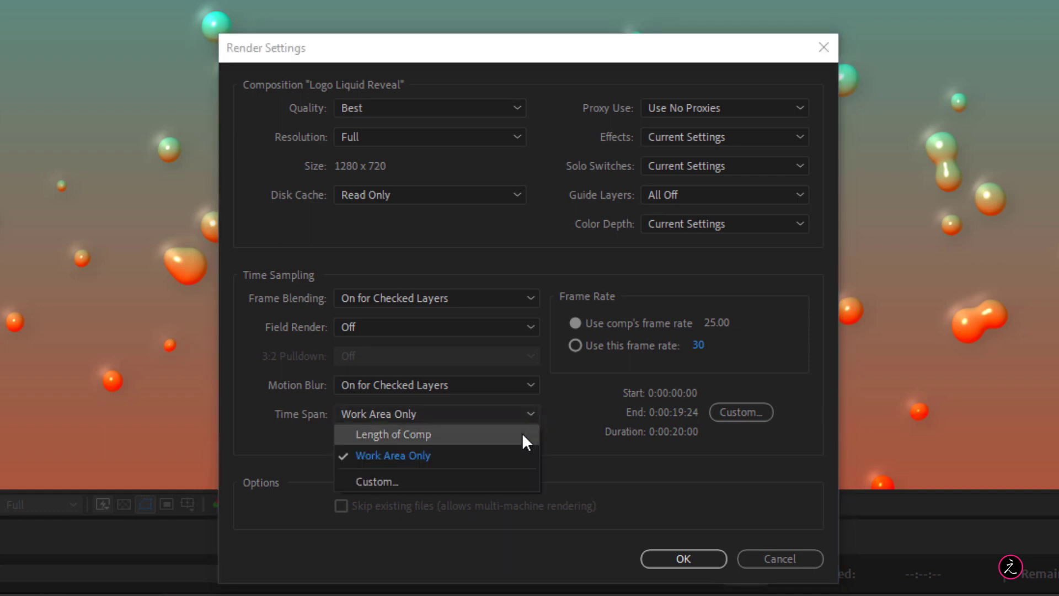
pyautogui.click(522, 433)
pyautogui.click(529, 414)
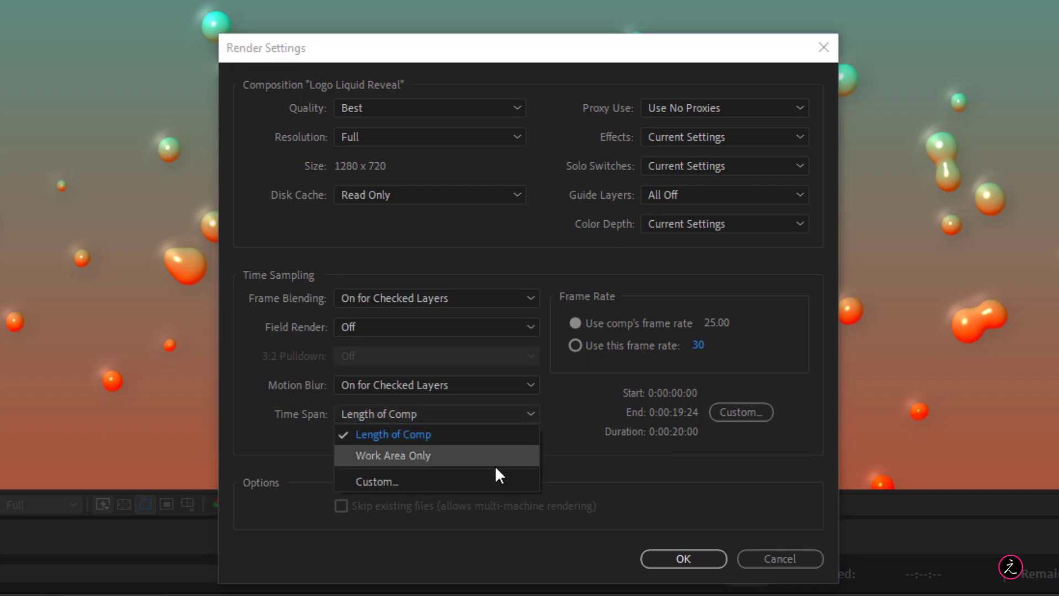
pyautogui.click(489, 479)
pyautogui.click(547, 434)
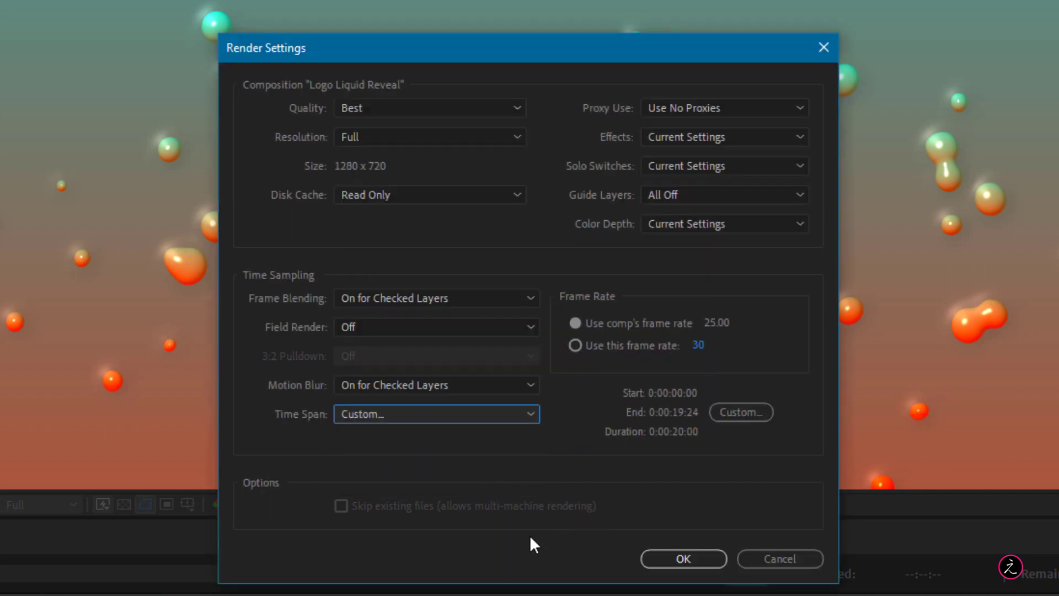